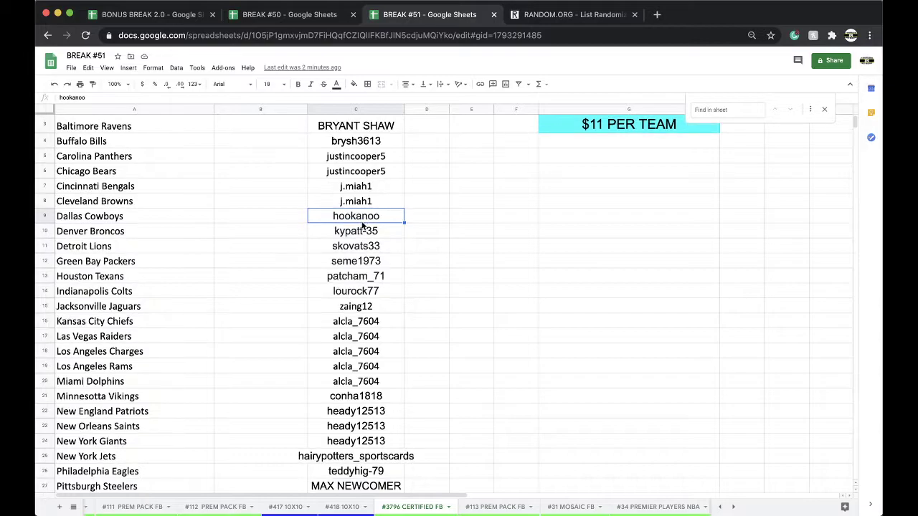
Review the participants assigned to the teams in column C of the #3796 CERTIFIED FB sheet
{"action": "scroll", "coordinate": [357, 229], "scroll_direction": "down", "scroll_amount": 2}
{"action": "left_click", "coordinate": [356, 217]}
{"action": "left_click", "coordinate": [357, 229]}
{"action": "left_click", "coordinate": [352, 241]}
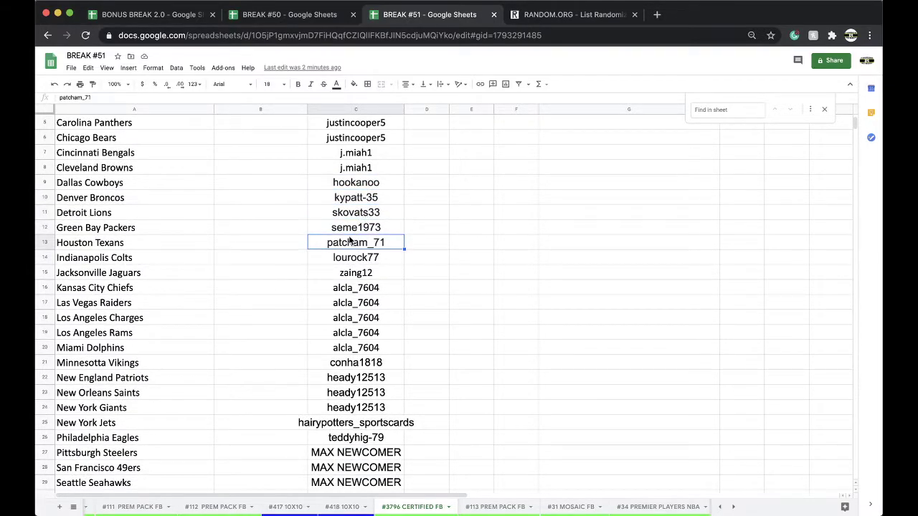
{"action": "scroll", "coordinate": [352, 242], "scroll_direction": "down", "scroll_amount": 1}
{"action": "left_click", "coordinate": [352, 242]}
{"action": "scroll", "coordinate": [350, 244], "scroll_direction": "down", "scroll_amount": 1}
{"action": "left_click", "coordinate": [350, 244]}
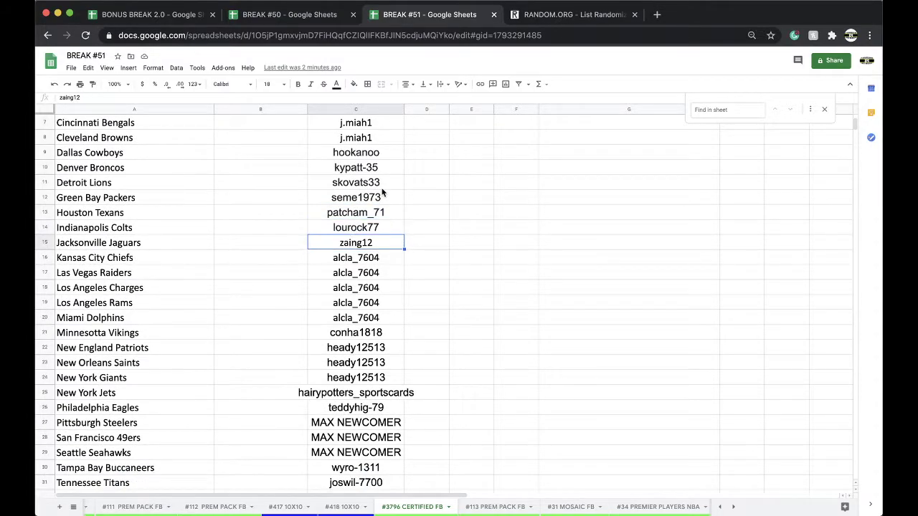
{"action": "scroll", "coordinate": [350, 244], "scroll_direction": "down", "scroll_amount": 2}
{"action": "left_click", "coordinate": [363, 230]}
{"action": "left_click", "coordinate": [365, 276], "text": "shift"}
{"action": "left_click", "coordinate": [362, 287], "text": "shift"}
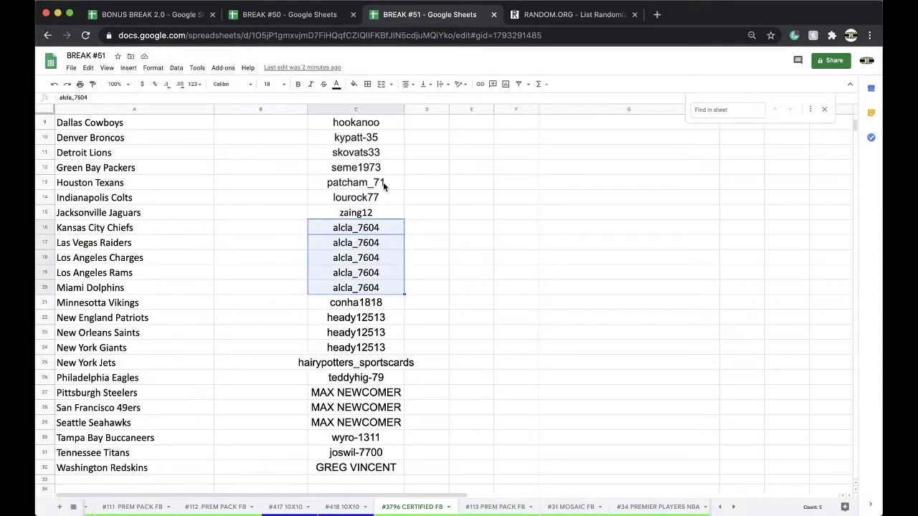
{"action": "scroll", "coordinate": [367, 269], "scroll_direction": "down", "scroll_amount": 3}
{"action": "left_click", "coordinate": [366, 258]}
{"action": "left_click", "coordinate": [357, 272]}
{"action": "left_click", "coordinate": [351, 304], "text": "shift"}
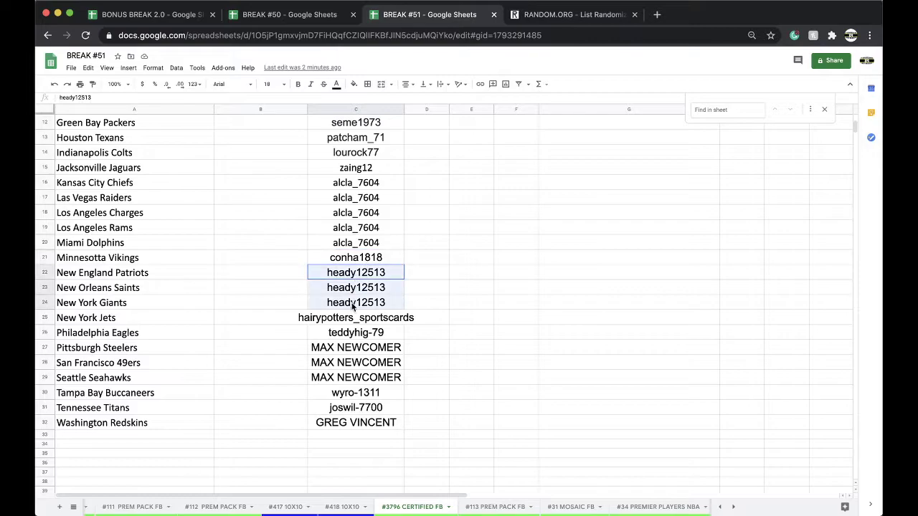
{"action": "left_click", "coordinate": [356, 316]}
{"action": "left_click", "coordinate": [346, 332]}
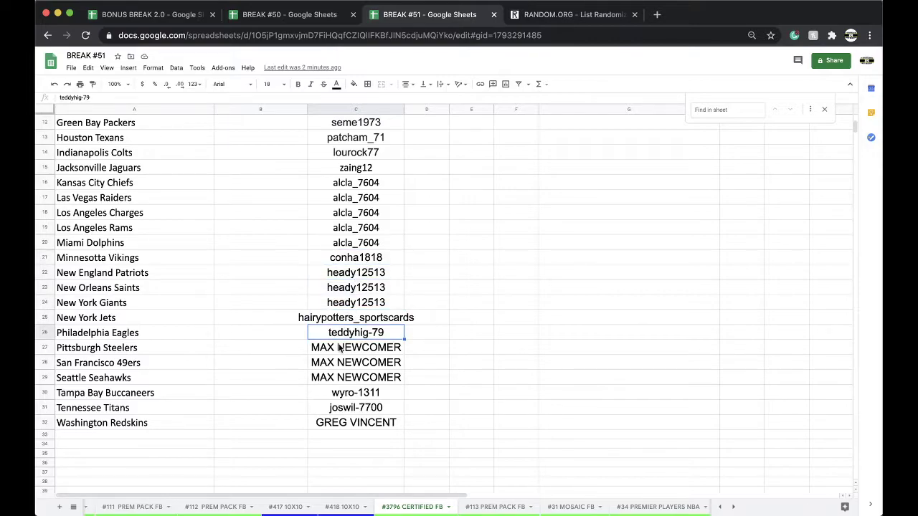
Copy the whole participant column C of the #3796 CERTIFIED FB sheet
{"action": "left_click", "coordinate": [344, 107]}
{"action": "key", "text": "super+c"}
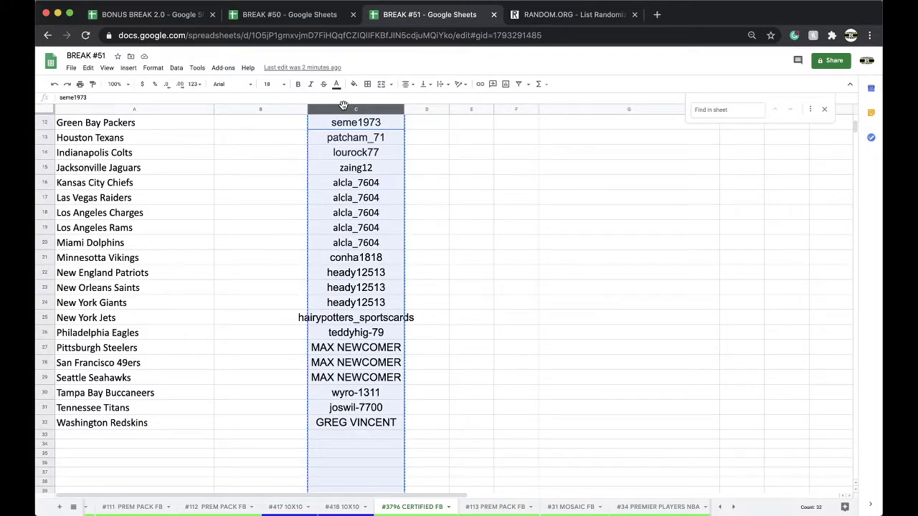
{"action": "scroll", "coordinate": [331, 230], "scroll_direction": "up", "scroll_amount": 4}
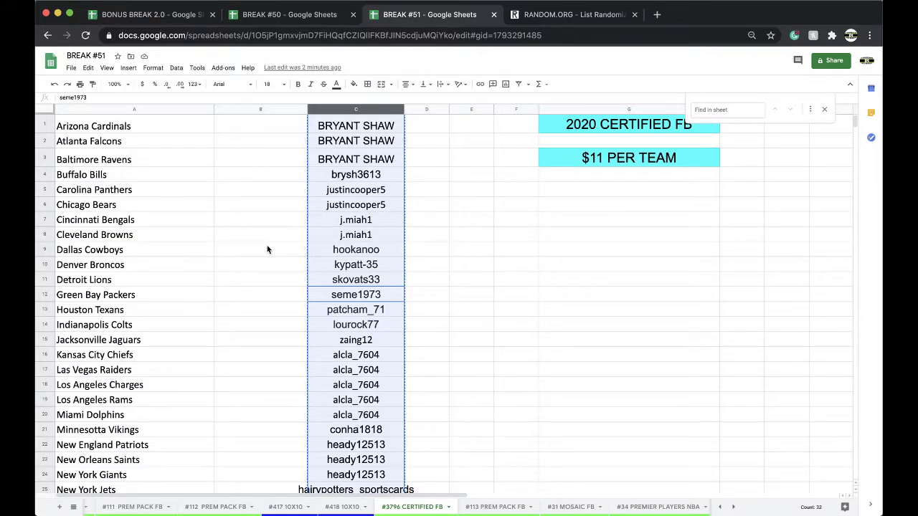
{"action": "left_click", "coordinate": [368, 309]}
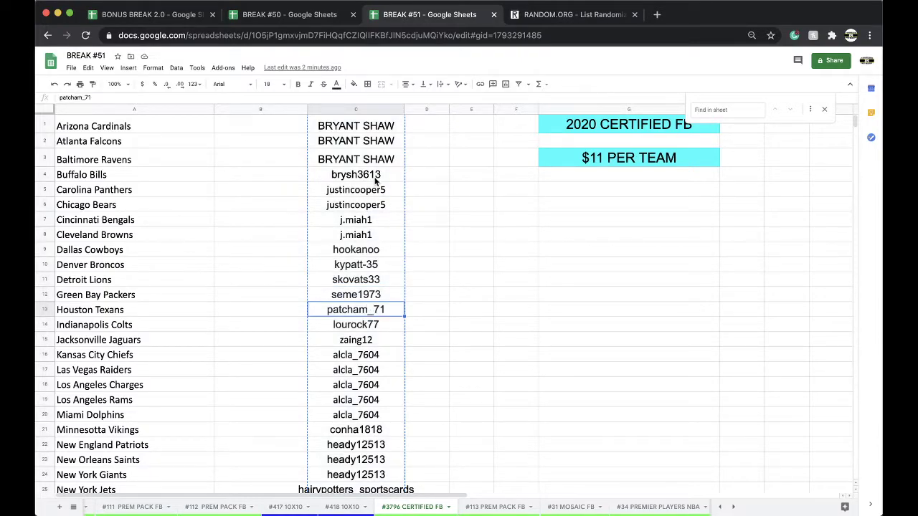
{"action": "left_click", "coordinate": [341, 106]}
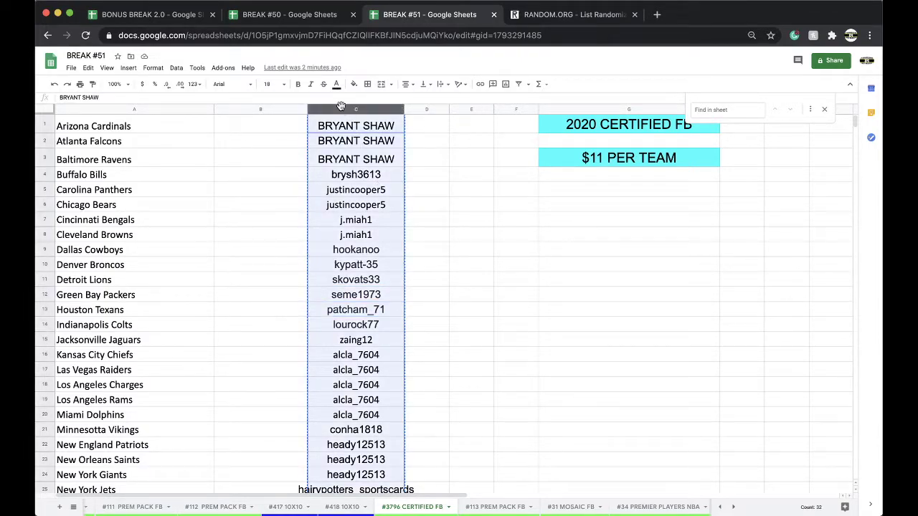
Switch to RANDOM.ORG's List Randomizer, enter the copied participant list and randomize it five times
{"action": "left_click", "coordinate": [523, 20]}
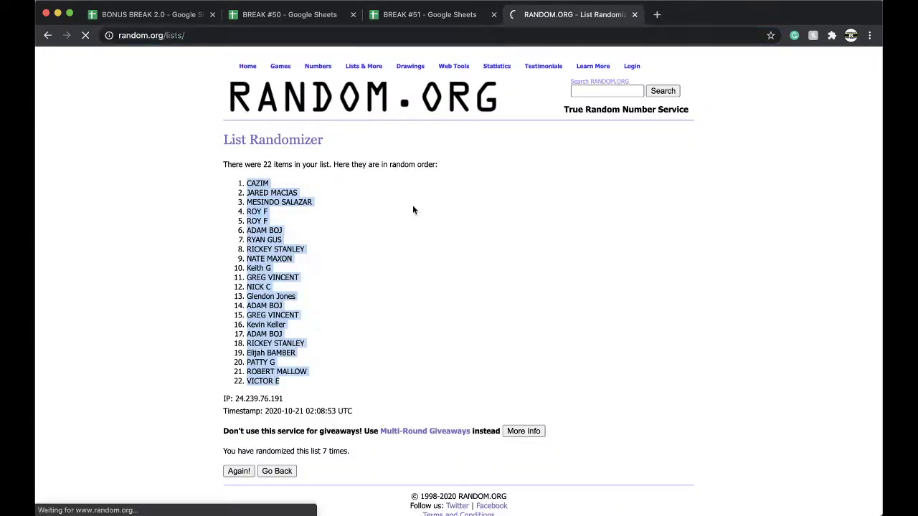
{"action": "left_click", "coordinate": [245, 411]}
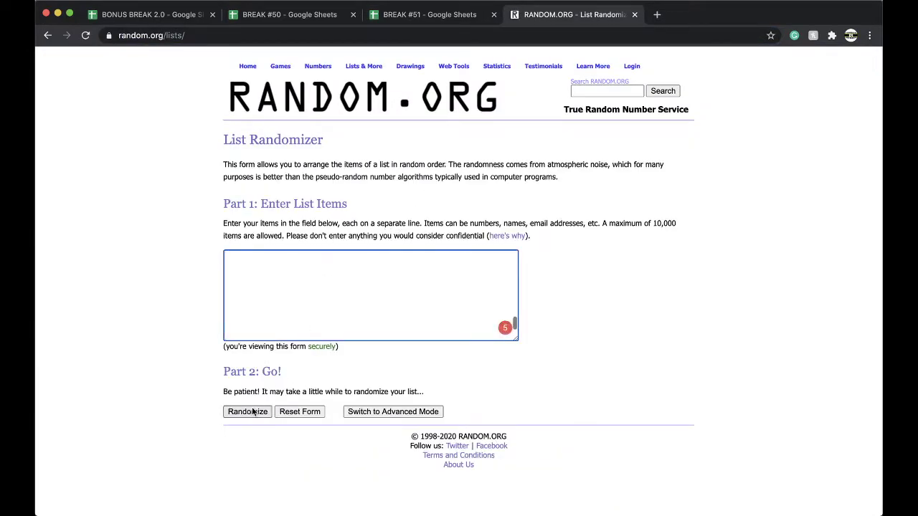
{"action": "left_click", "coordinate": [239, 443]}
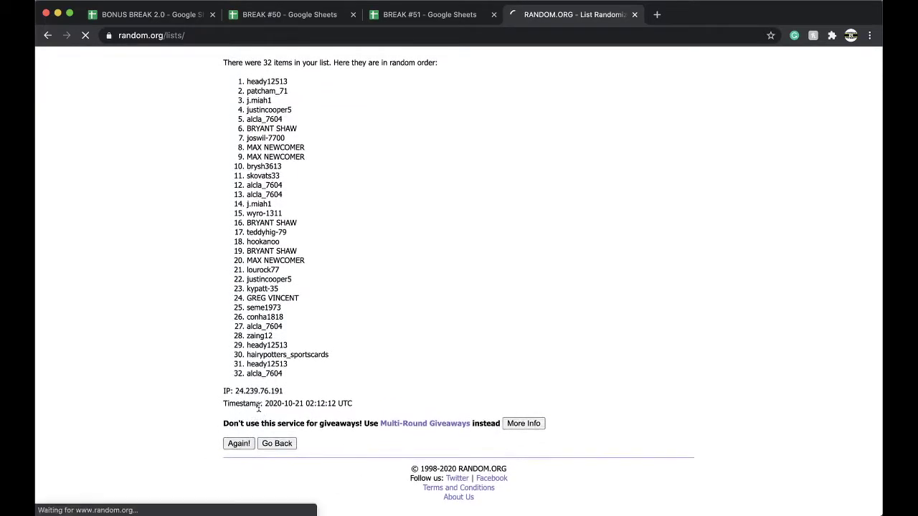
{"action": "scroll", "coordinate": [240, 441], "scroll_direction": "down", "scroll_amount": 5}
{"action": "left_click", "coordinate": [238, 443]}
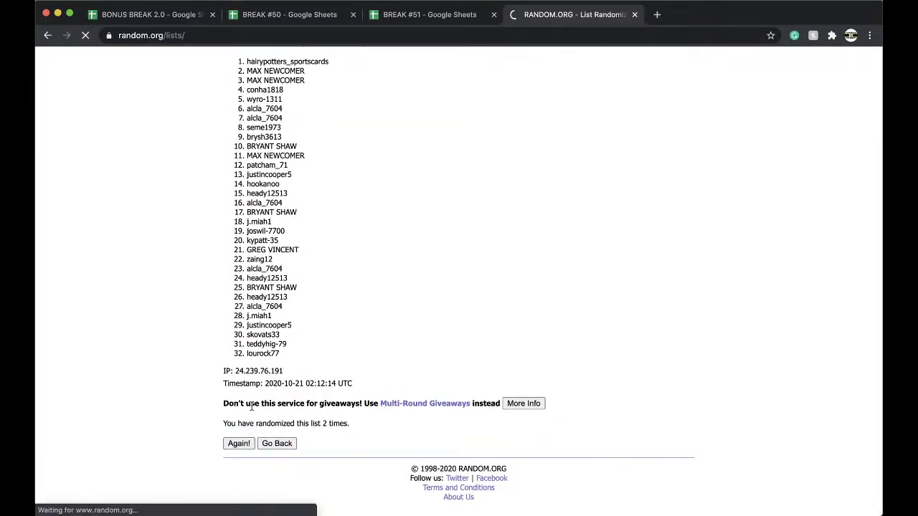
{"action": "left_click", "coordinate": [239, 441]}
{"action": "scroll", "coordinate": [239, 430], "scroll_direction": "down", "scroll_amount": 5}
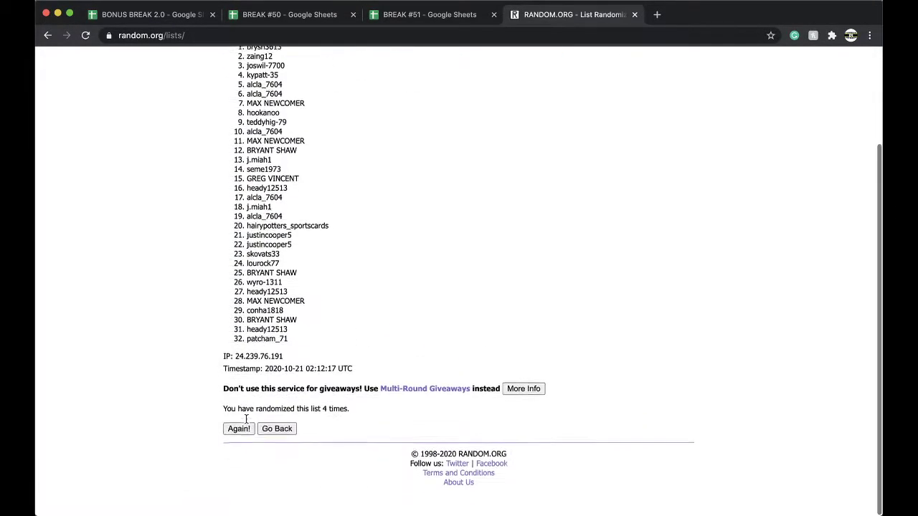
{"action": "left_click", "coordinate": [238, 443]}
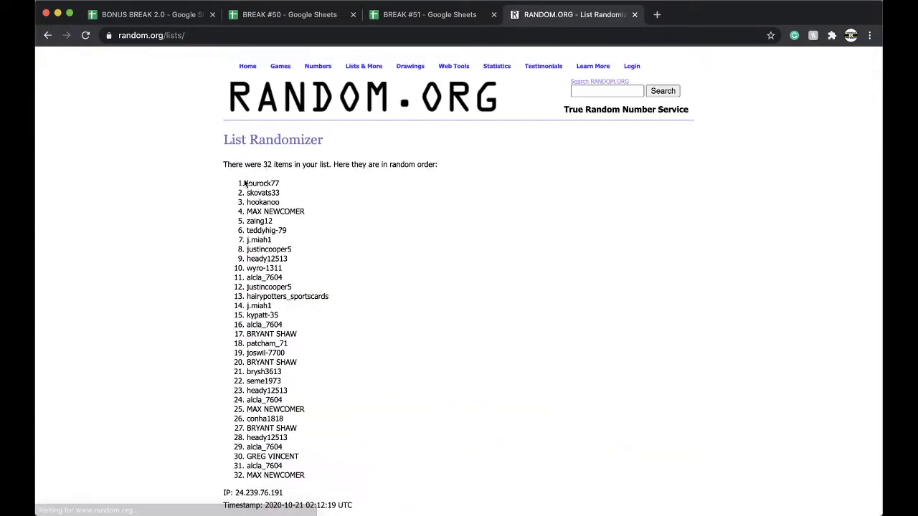
Copy the complete randomized list and paste it into the BREAK #51 spreadsheet's empty column B, starting at B1
{"action": "left_click_drag", "start_coordinate": [247, 183], "coordinate": [324, 363]}
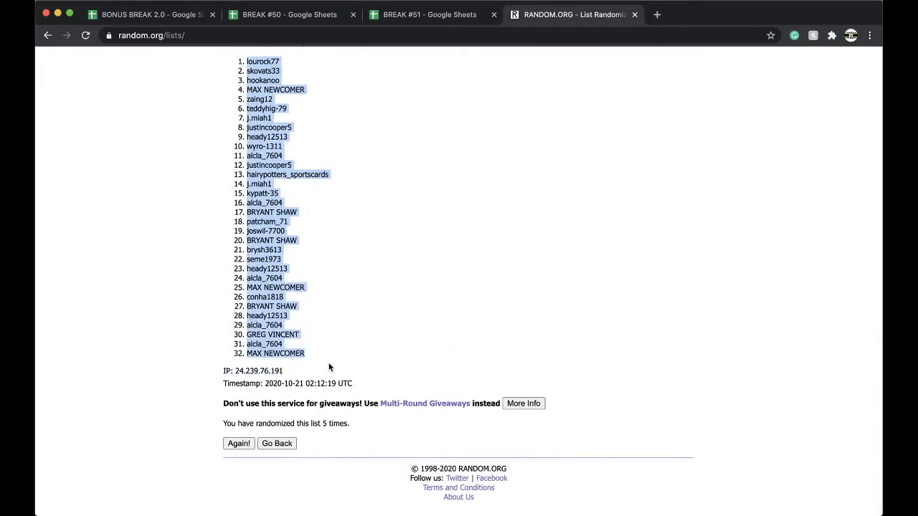
{"action": "left_click", "coordinate": [425, 14]}
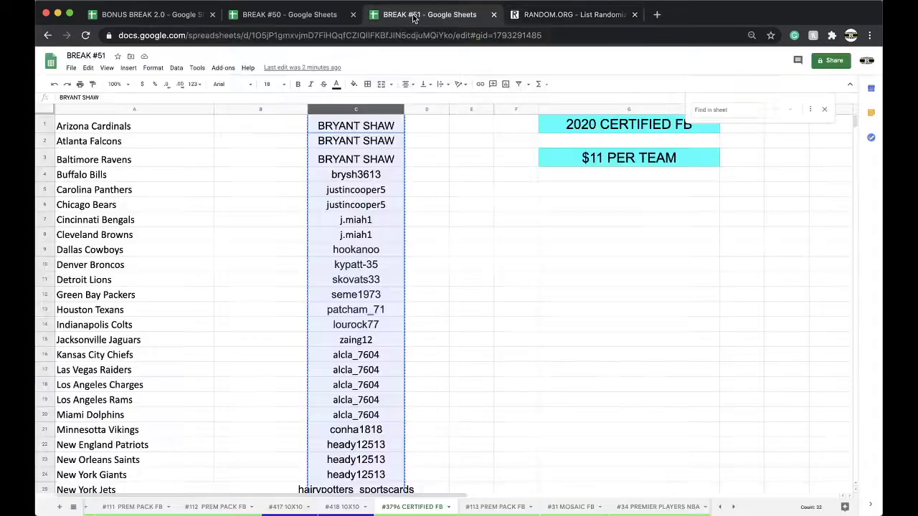
{"action": "left_click", "coordinate": [245, 128]}
{"action": "key", "text": "ctrl+v"}
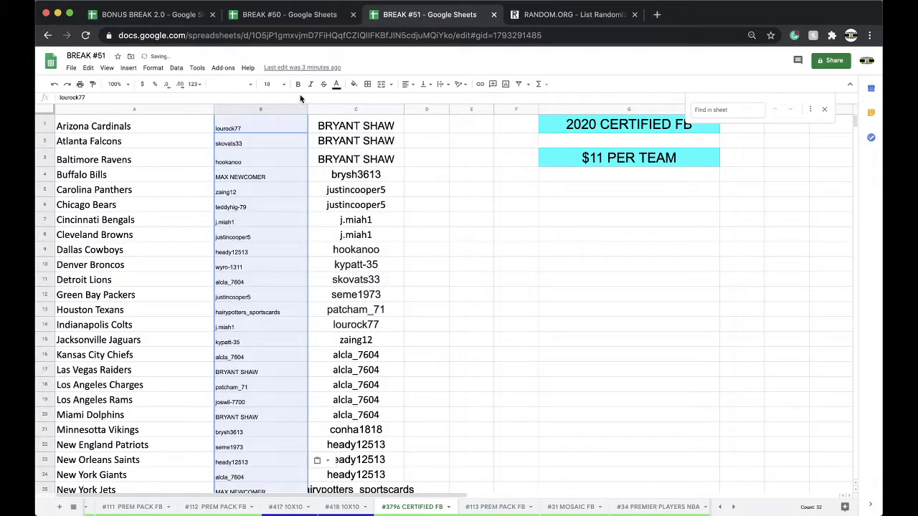
Set the pasted names in column B to font size 18 and sort the sheet by column B from A to Z
{"action": "left_click", "coordinate": [275, 84]}
{"action": "left_click", "coordinate": [270, 212]}
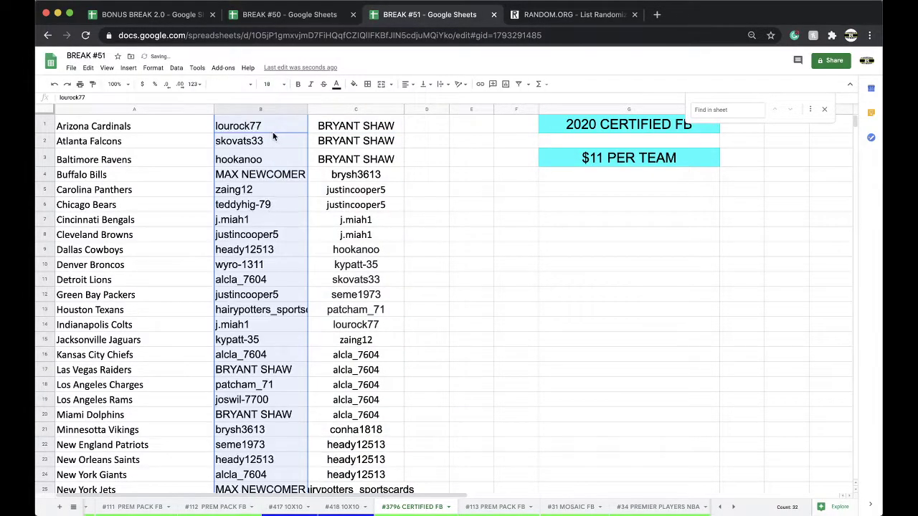
{"action": "left_click", "coordinate": [179, 68]}
{"action": "left_click", "coordinate": [208, 84]}
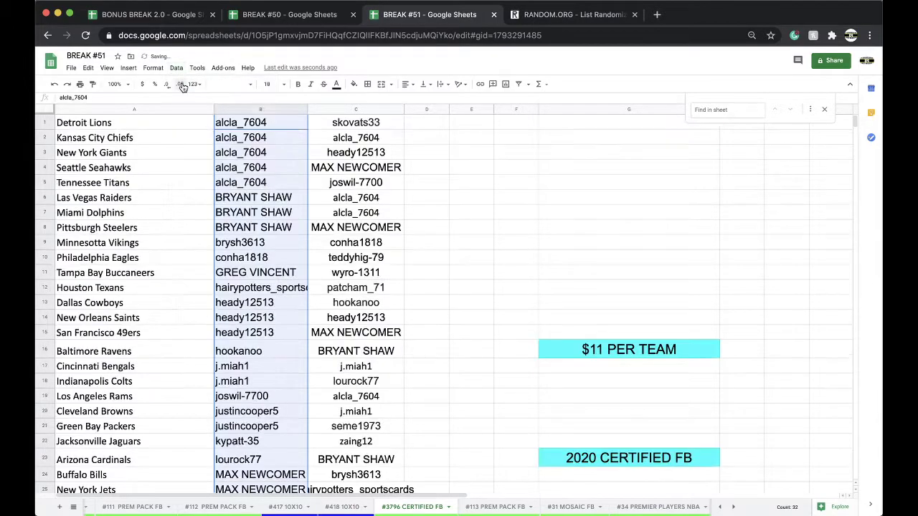
Check the first sorted assignments in column B and fit the column's width to its longest entry
{"action": "left_click", "coordinate": [242, 126]}
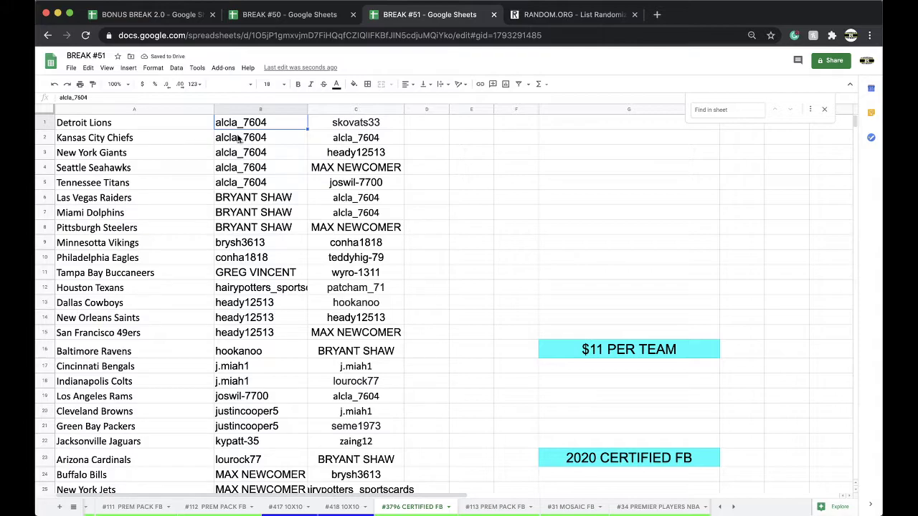
{"action": "scroll", "coordinate": [261, 208], "scroll_direction": "down", "scroll_amount": 1}
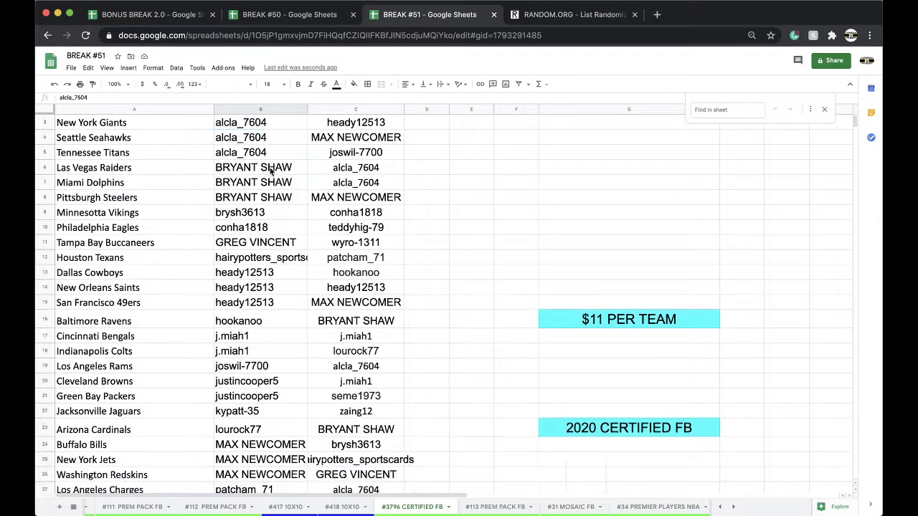
{"action": "left_click", "coordinate": [257, 215]}
{"action": "left_click", "coordinate": [258, 228]}
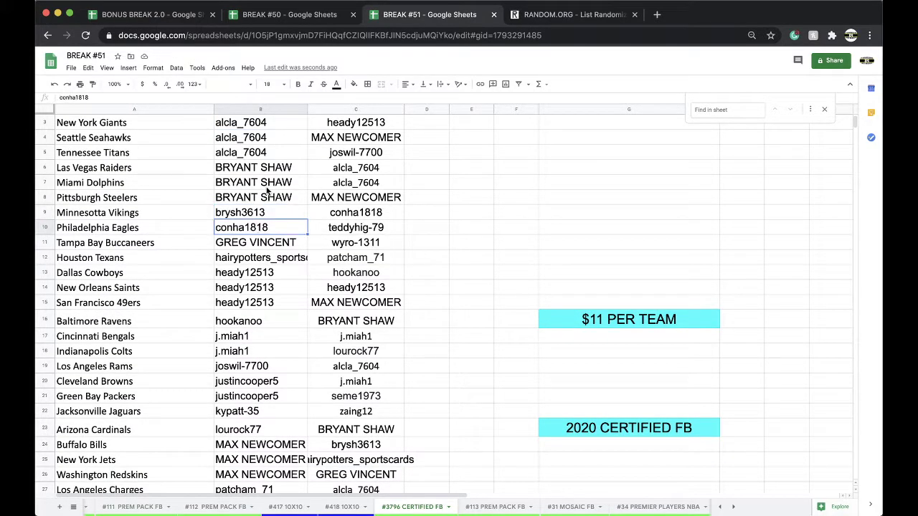
{"action": "scroll", "coordinate": [266, 190], "scroll_direction": "down", "scroll_amount": 4}
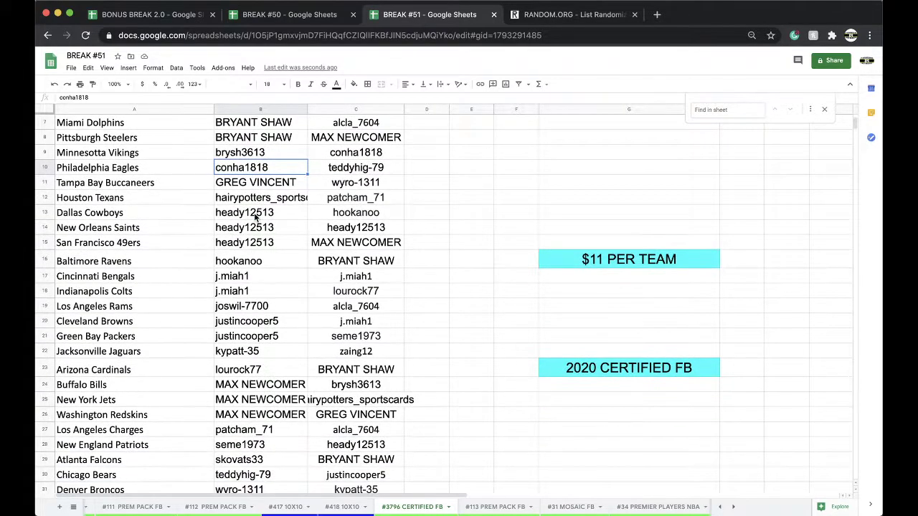
{"action": "double_click", "coordinate": [306, 112]}
Review the remaining participants and their randomly assigned teams in columns A and B down to row 32
{"action": "scroll", "coordinate": [273, 222], "scroll_direction": "down", "scroll_amount": 1}
{"action": "scroll", "coordinate": [267, 224], "scroll_direction": "down", "scroll_amount": 1}
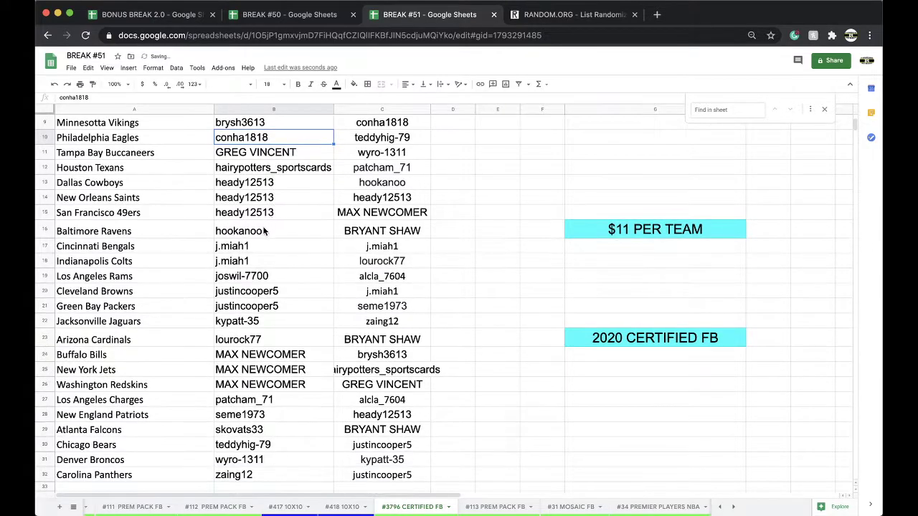
{"action": "scroll", "coordinate": [262, 225], "scroll_direction": "down", "scroll_amount": 1}
{"action": "left_click", "coordinate": [255, 237]}
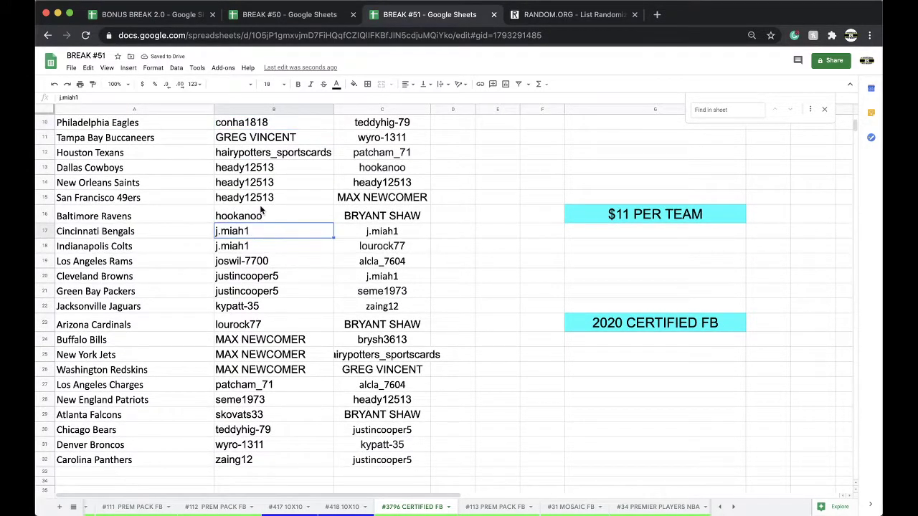
{"action": "scroll", "coordinate": [263, 212], "scroll_direction": "down", "scroll_amount": 2}
{"action": "left_click", "coordinate": [251, 231]}
{"action": "scroll", "coordinate": [272, 166], "scroll_direction": "down", "scroll_amount": 1}
{"action": "left_click", "coordinate": [251, 231]}
{"action": "left_click", "coordinate": [251, 246], "text": "shift"}
{"action": "scroll", "coordinate": [260, 208], "scroll_direction": "down", "scroll_amount": 1}
{"action": "scroll", "coordinate": [258, 204], "scroll_direction": "down", "scroll_amount": 1}
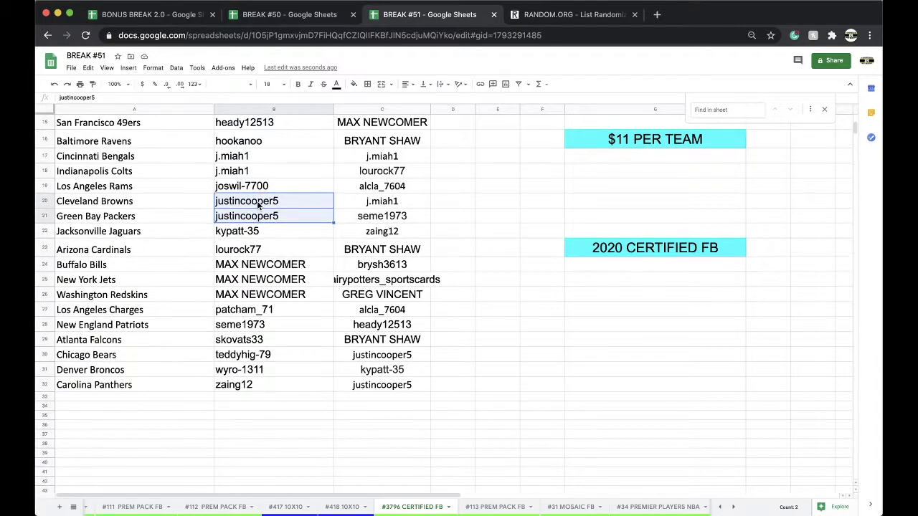
{"action": "left_click", "coordinate": [248, 245]}
{"action": "scroll", "coordinate": [242, 244], "scroll_direction": "down", "scroll_amount": 1}
{"action": "left_click_drag", "start_coordinate": [235, 253], "coordinate": [235, 281]}
{"action": "scroll", "coordinate": [247, 233], "scroll_direction": "down", "scroll_amount": 2}
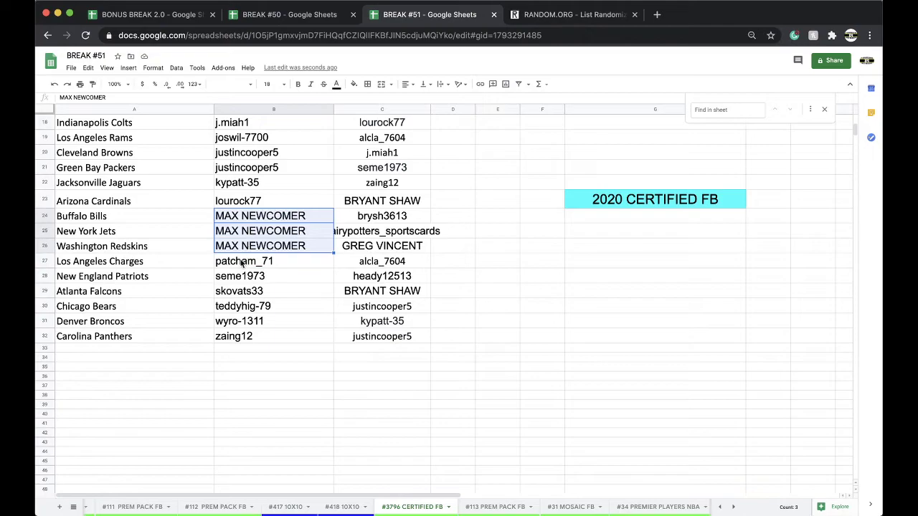
{"action": "scroll", "coordinate": [244, 265], "scroll_direction": "down", "scroll_amount": 1}
{"action": "scroll", "coordinate": [244, 265], "scroll_direction": "down", "scroll_amount": 4}
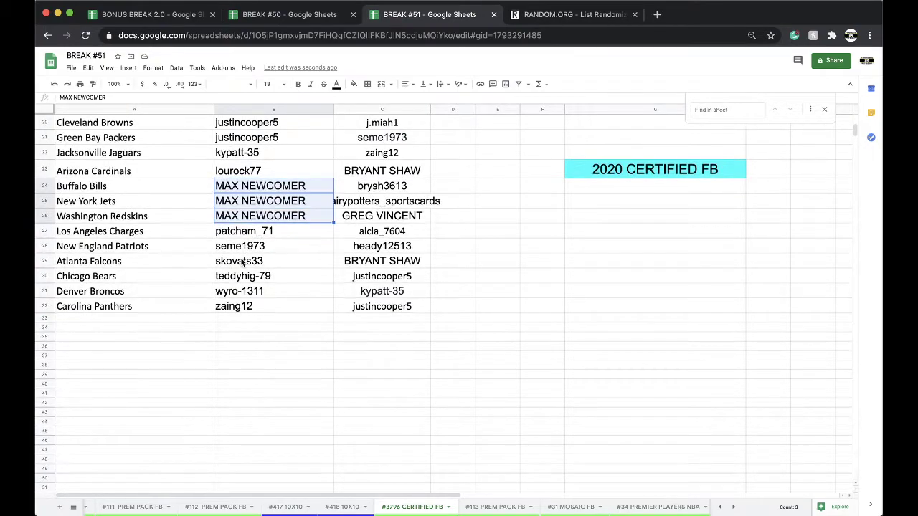
{"action": "left_click", "coordinate": [249, 231]}
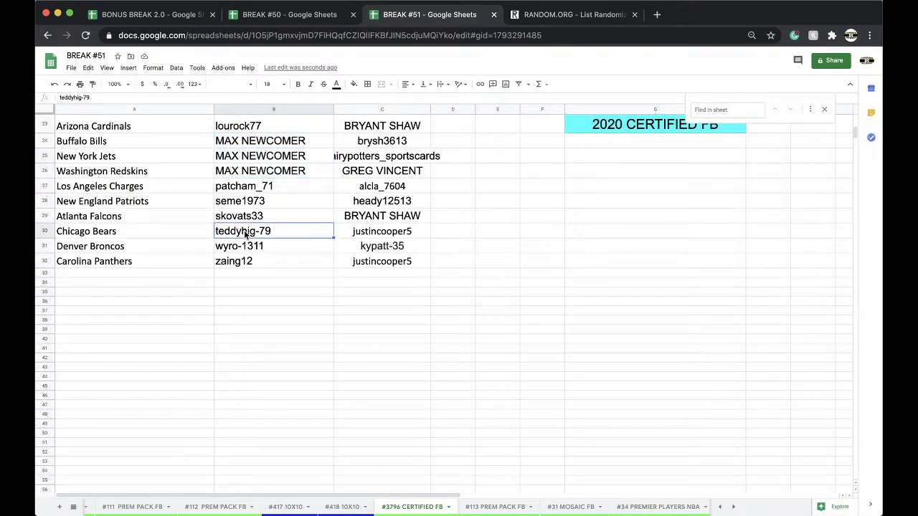
{"action": "scroll", "coordinate": [247, 231], "scroll_direction": "down", "scroll_amount": 1}
{"action": "left_click", "coordinate": [239, 243]}
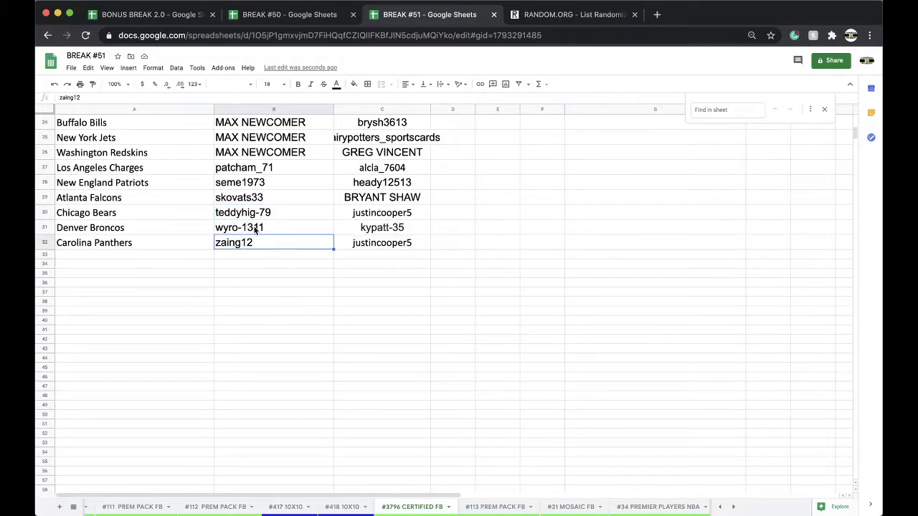
{"action": "scroll", "coordinate": [255, 229], "scroll_direction": "up", "scroll_amount": 10}
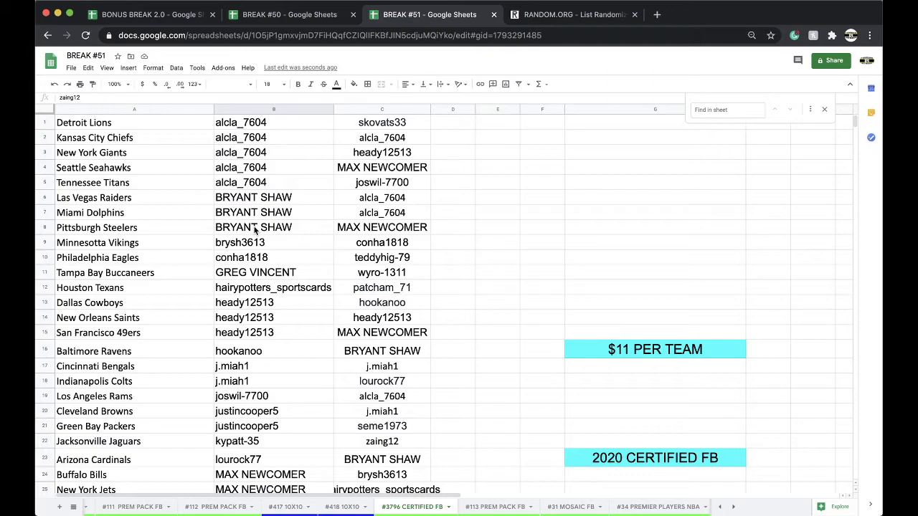
View the #3790 LUMINANCE and #14 GOLD STANDARD FB sheets, and return to the #3796 CERTIFIED FB sheet
{"action": "scroll", "coordinate": [331, 507], "scroll_direction": "right", "scroll_amount": 3}
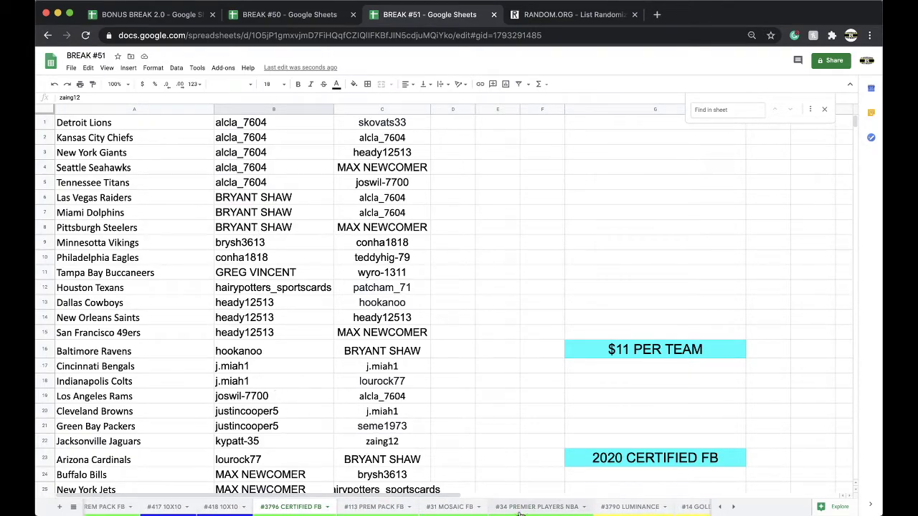
{"action": "left_click", "coordinate": [621, 510]}
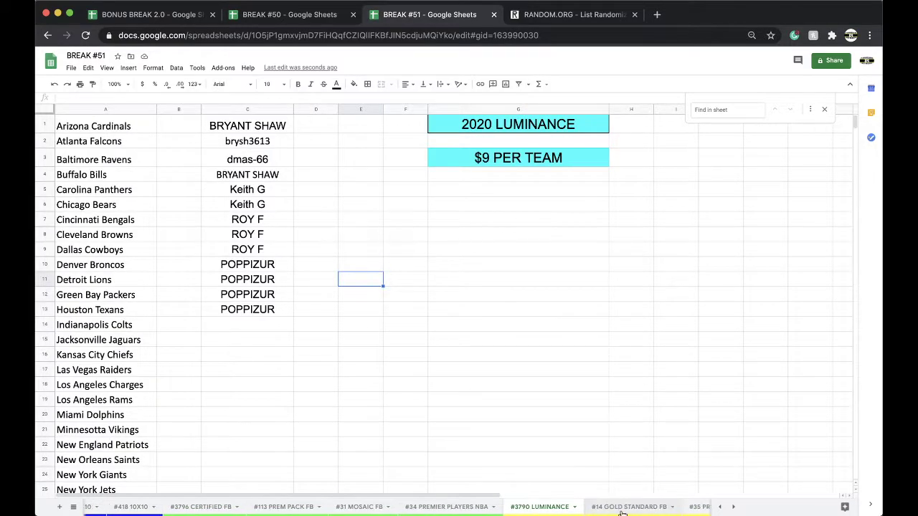
{"action": "left_click", "coordinate": [621, 510]}
{"action": "scroll", "coordinate": [610, 509], "scroll_direction": "left", "scroll_amount": 3}
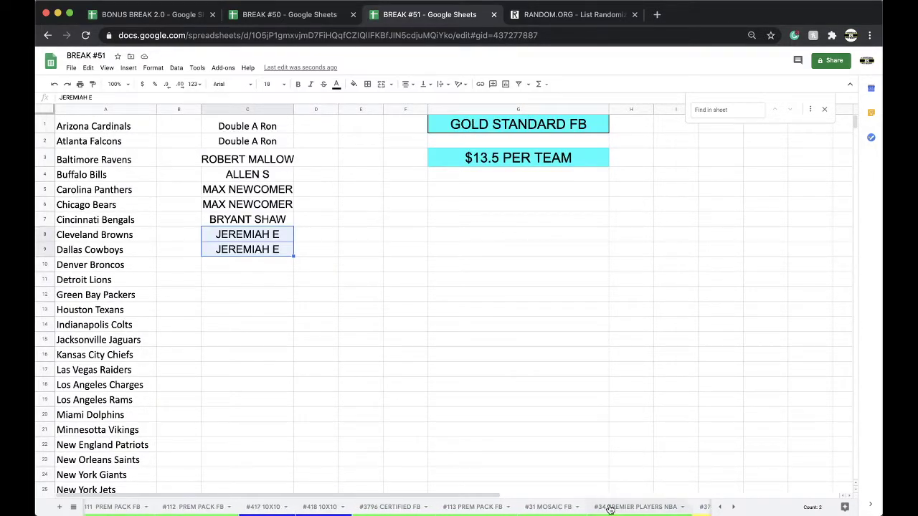
{"action": "left_click", "coordinate": [389, 507]}
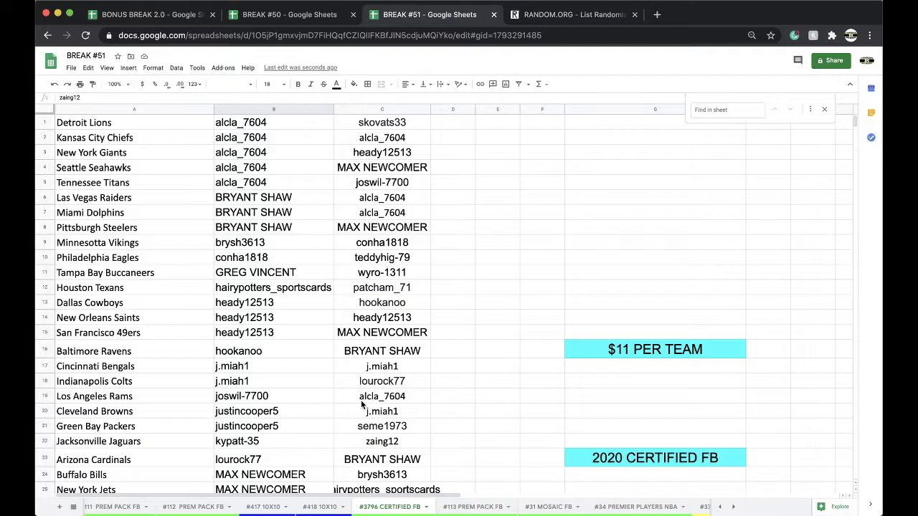